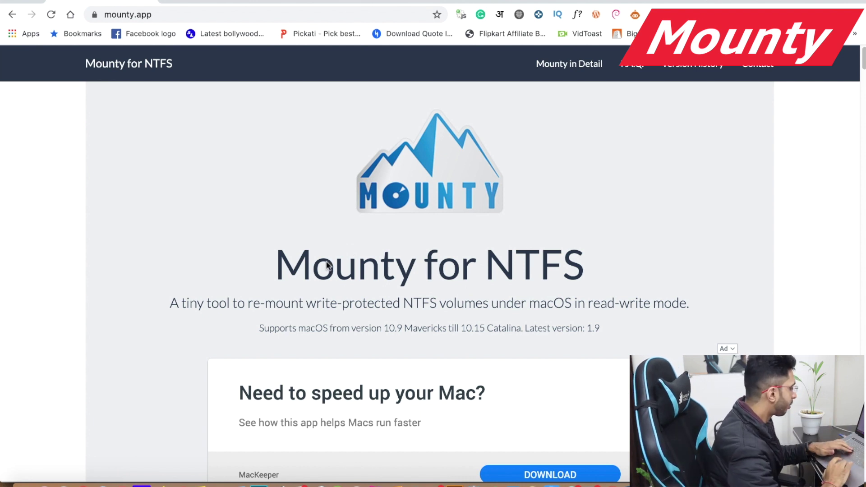
- Open the Sonu 8gb drive in Finder and quick-look whomovedmycheese.pdf
click(24, 483)
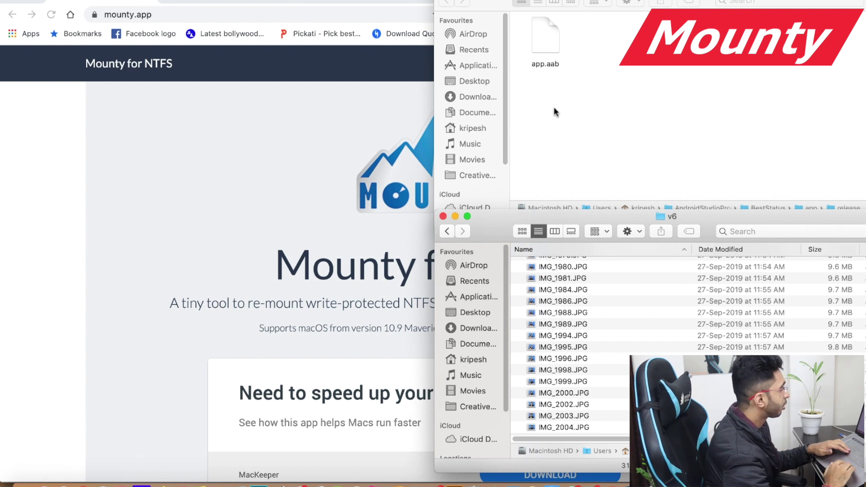
click(575, 145)
key(super+n)
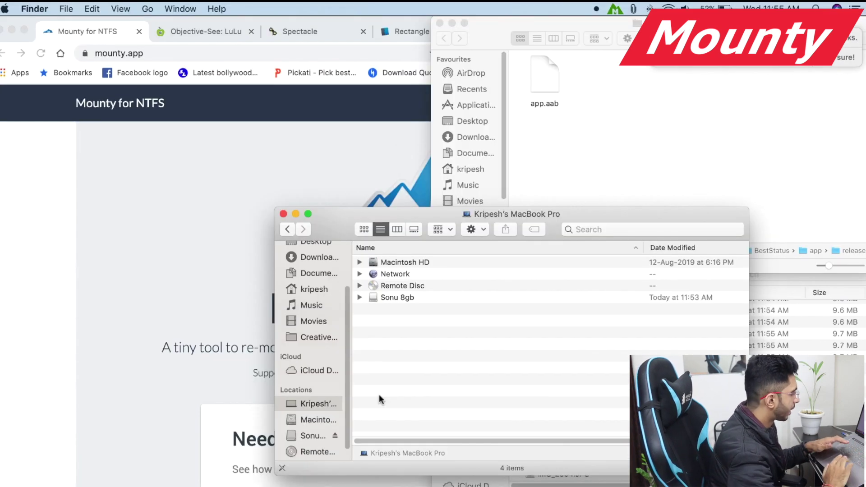
click(308, 436)
scroll(411, 408, down, 2)
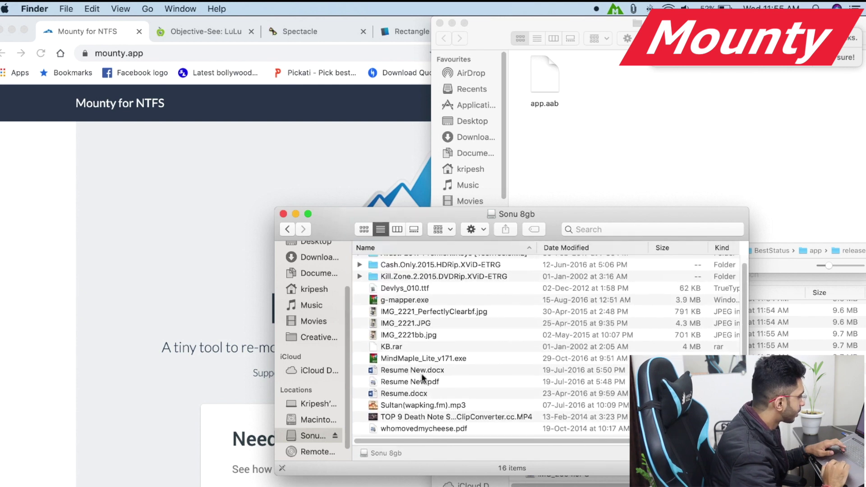
click(404, 409)
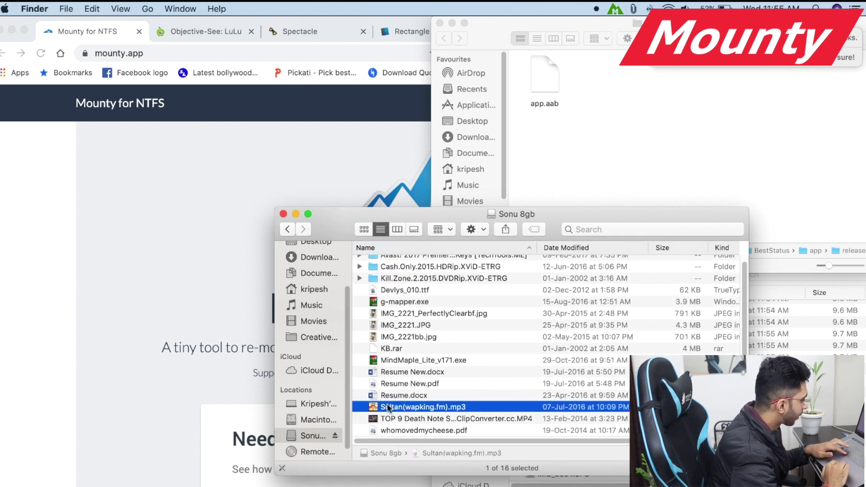
click(390, 421)
click(405, 434)
key(space)
key(space)
- Close the extra Documents window and remount the NTFS drive read-write with Mounty
key(super+n)
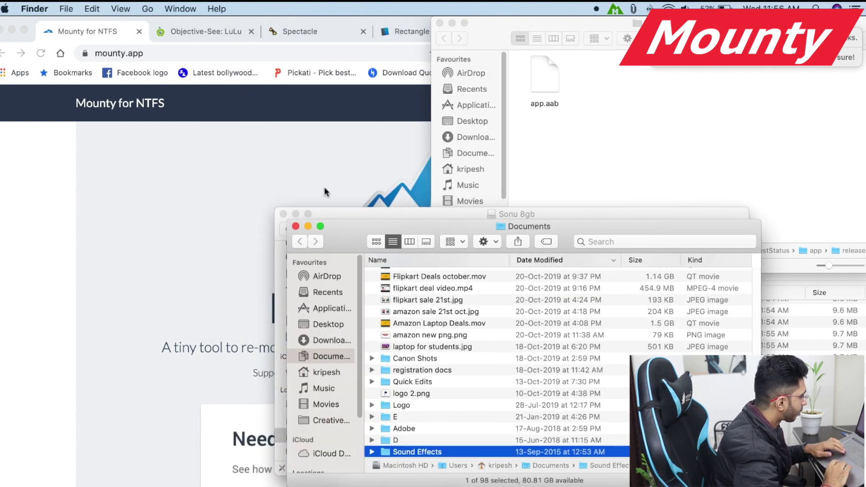
click(296, 226)
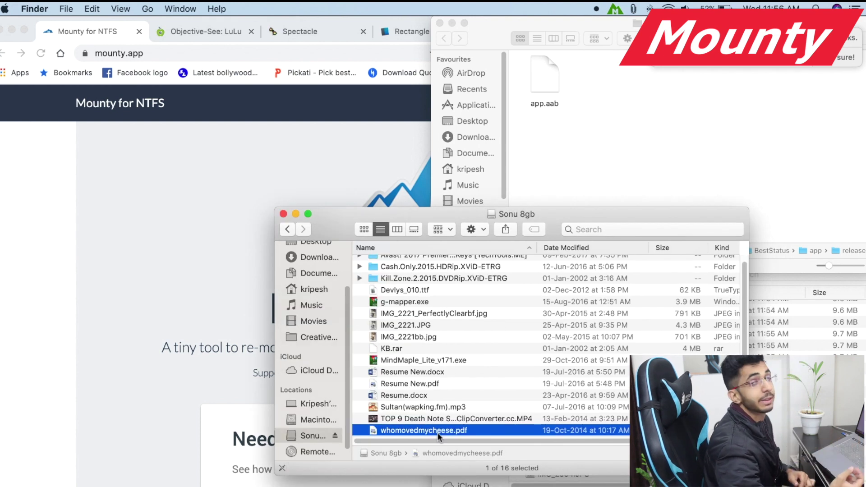
click(615, 8)
click(627, 24)
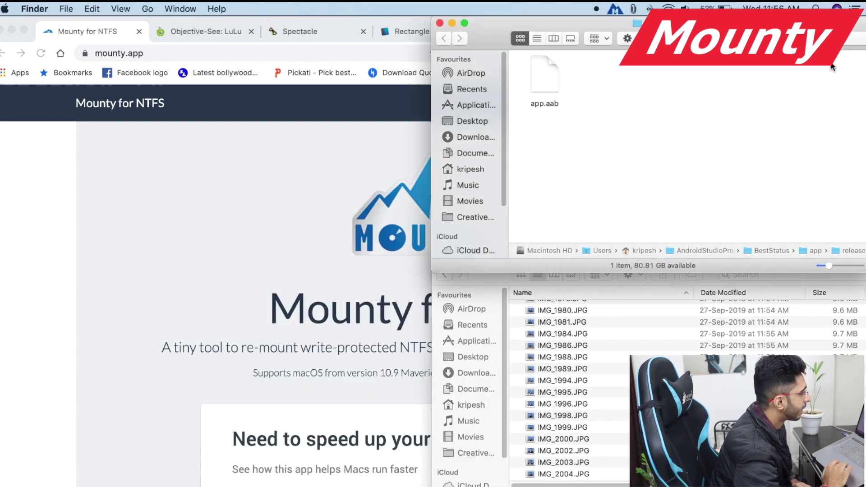
- Create a folder named Demo on the drive, then return to Chrome's Mounty page
scroll(157, 78, down, 5)
scroll(161, 141, up, 3)
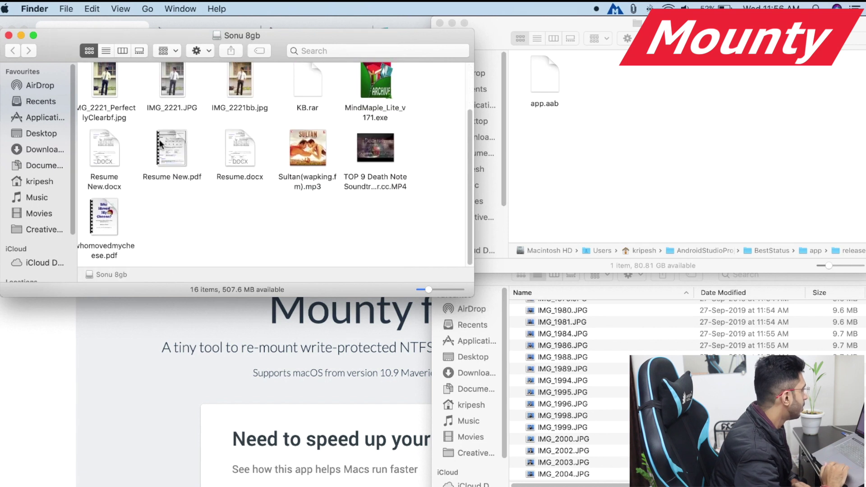
scroll(195, 222, down, 2)
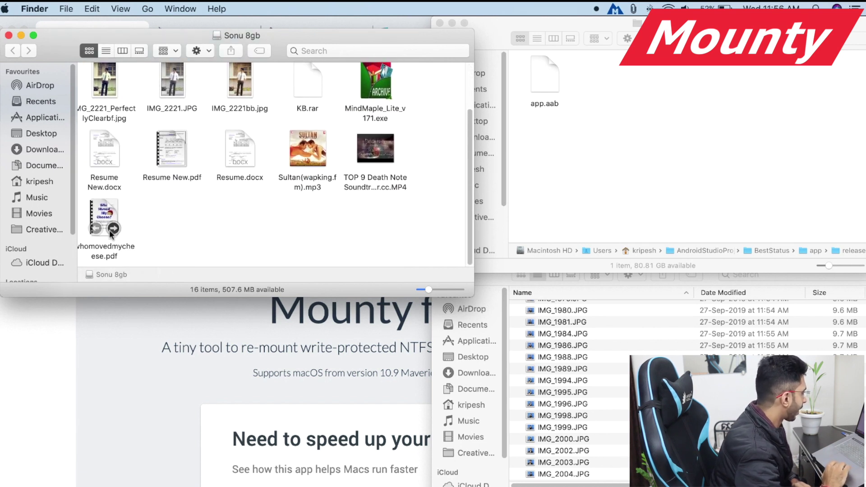
click(106, 221)
click(205, 221)
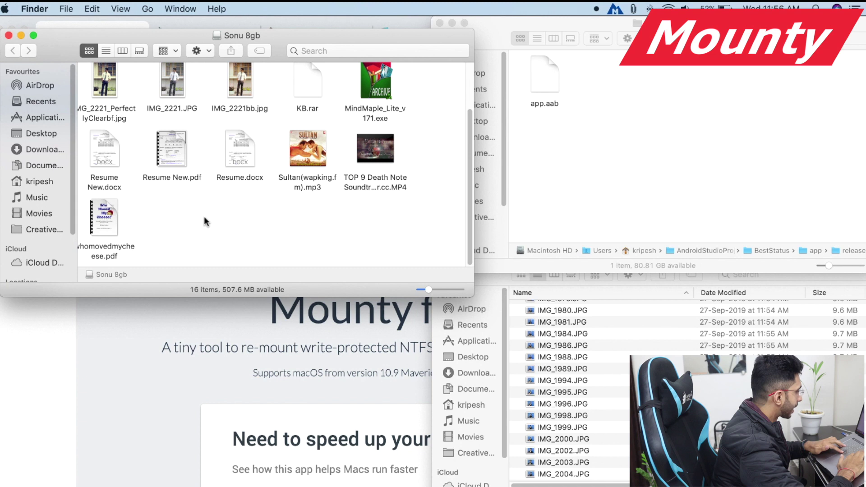
key(super+shift+n)
text(Demo folde)
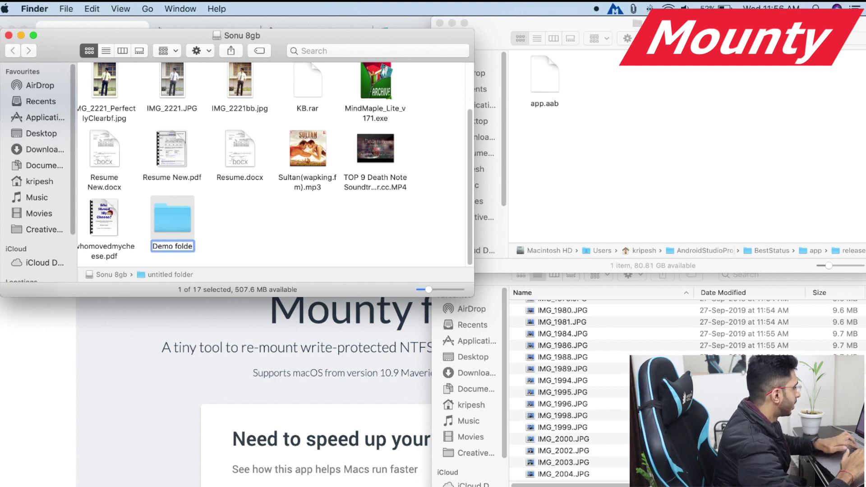
key(super+Tab)
double_click(501, 299)
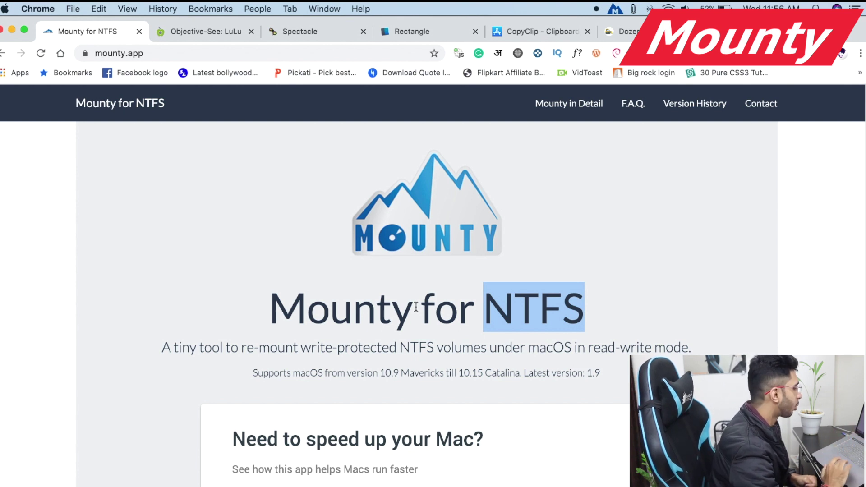
- Switch to the 'Objective-See: LuLu' tab
click(192, 35)
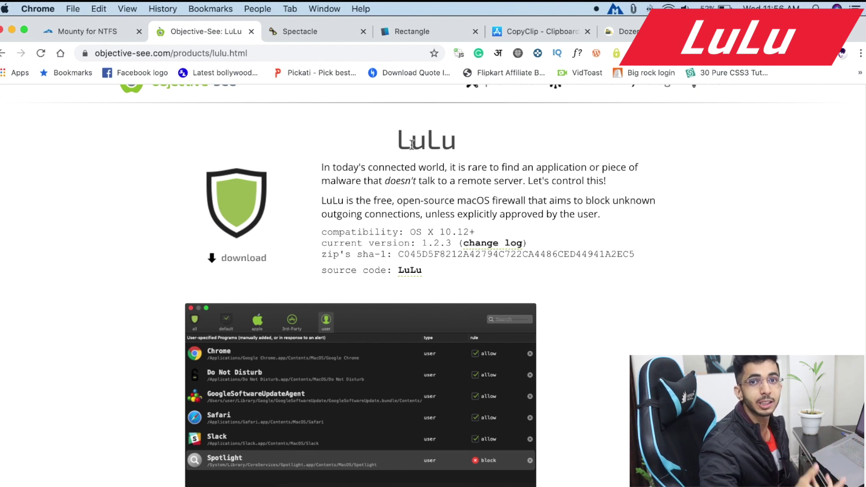
- Scroll through the LuLu page, reveal Dozer's hidden menu-bar icons, and move to the Spectacle tab
scroll(412, 145, down, 6)
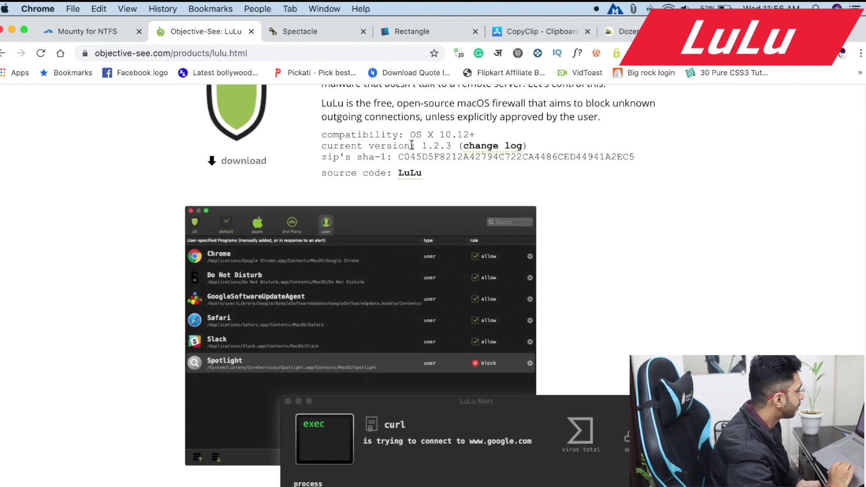
scroll(358, 321, down, 1)
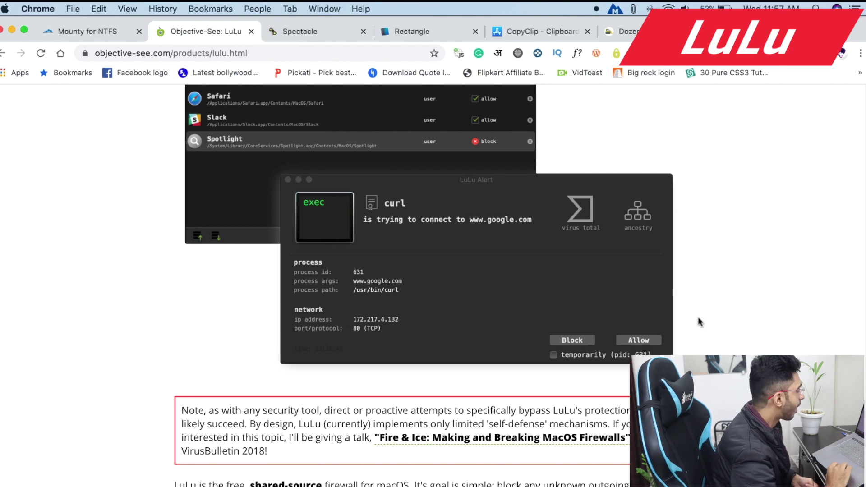
scroll(481, 376, down, 4)
scroll(480, 376, up, 5)
scroll(479, 374, down, 8)
scroll(479, 372, up, 11)
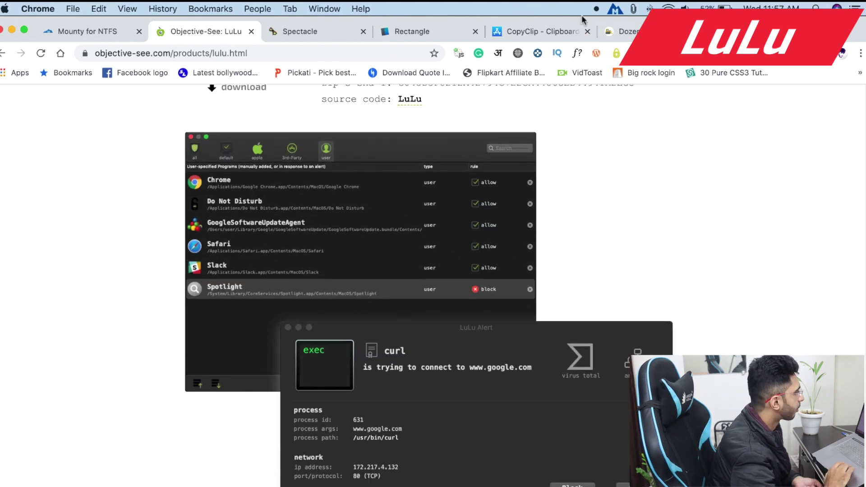
click(596, 9)
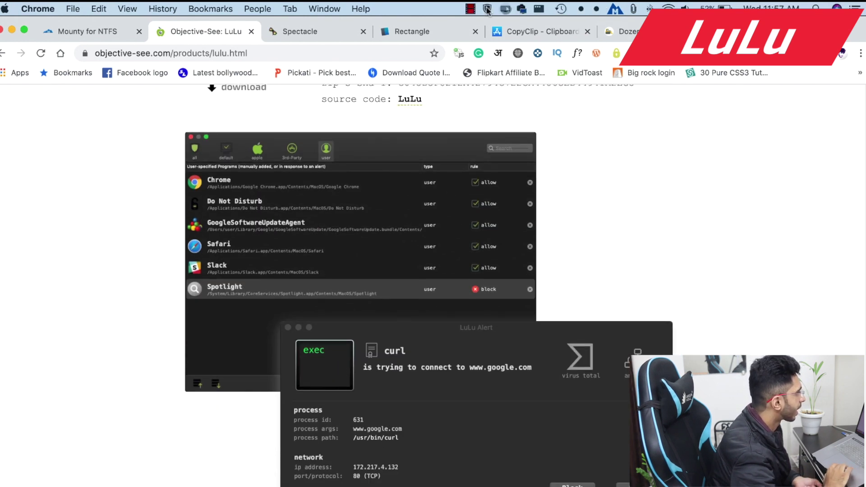
key(ctrl+Tab)
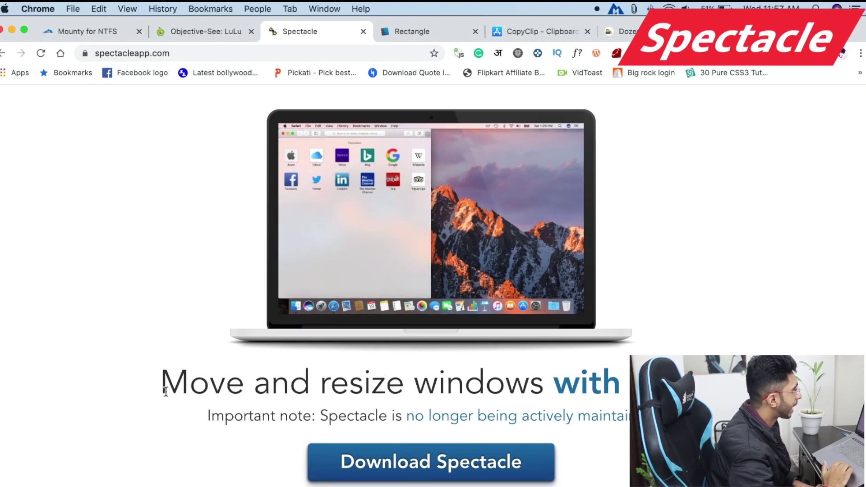
- Highlight Spectacle's heading and its unmaintained note, then go to the Rectangle tab
drag(161, 383, 523, 385)
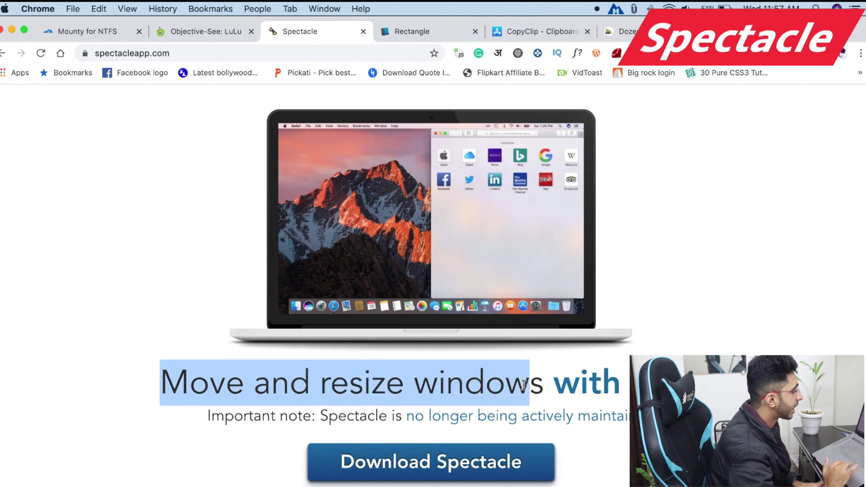
click(500, 386)
drag(320, 417, 627, 416)
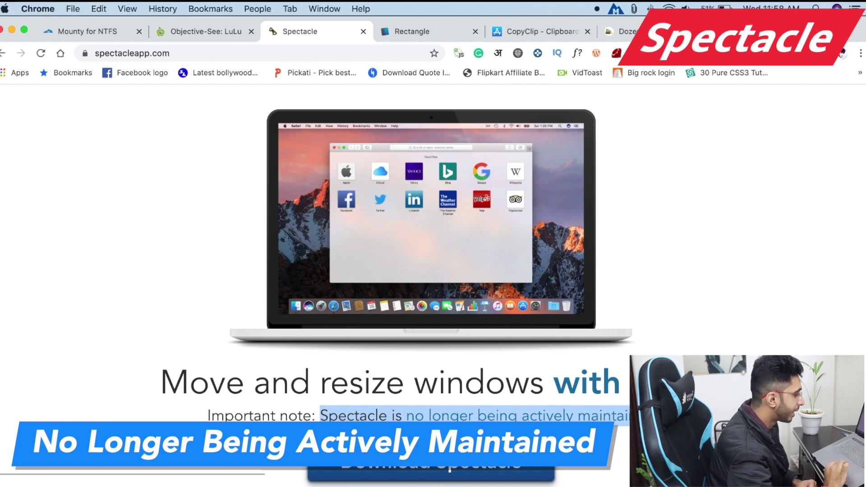
click(415, 30)
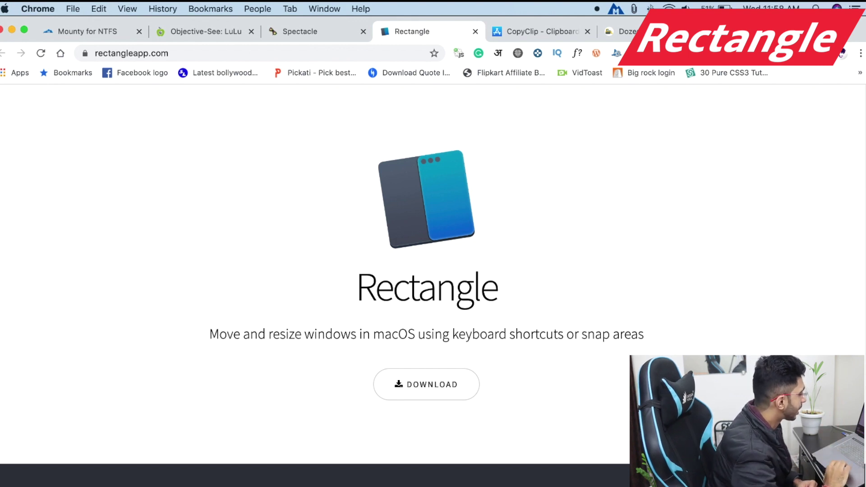
- Close the Sonu 8gb window and snap the v6 window between halves and top quarters
key(super+Tab)
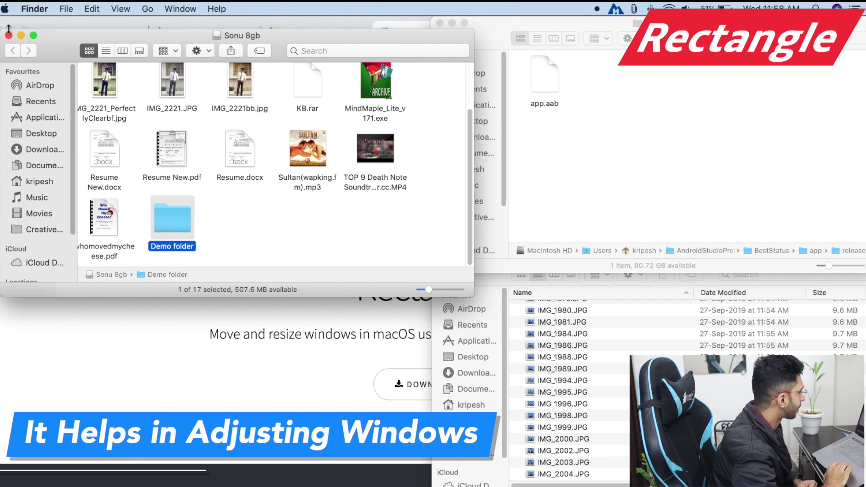
key(super+w)
key(super+grave)
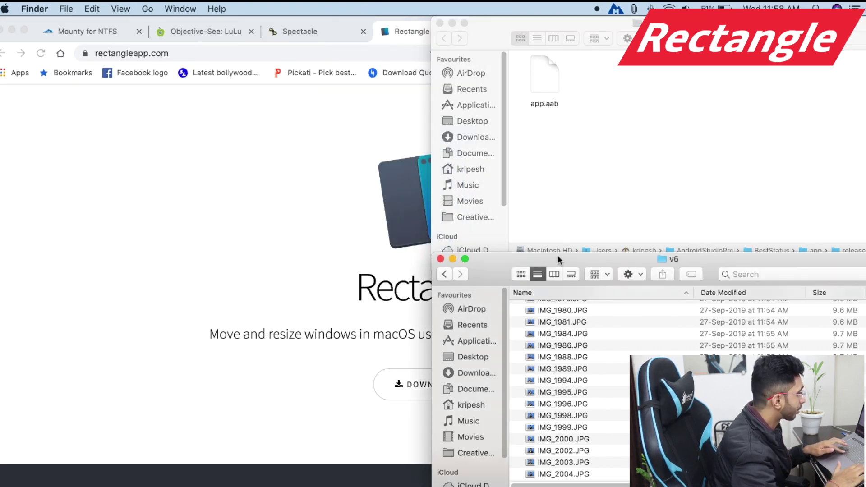
key(ctrl+alt+Left)
key(ctrl+alt+Right)
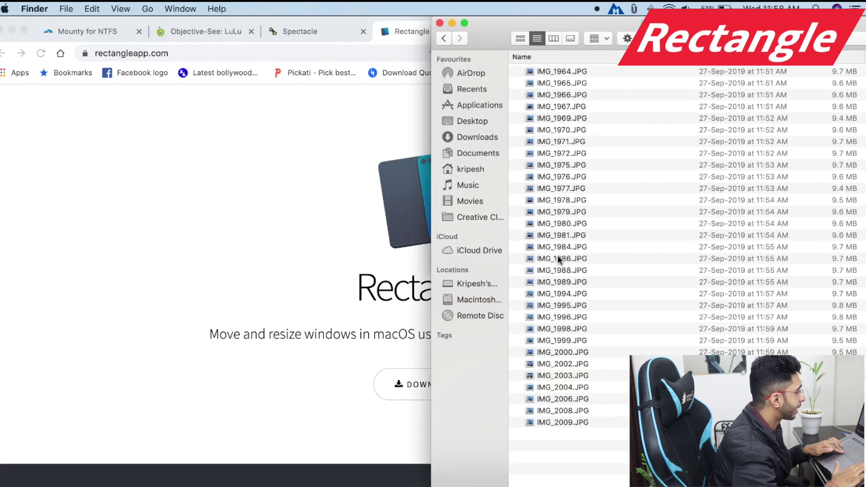
key(ctrl+alt+u)
key(ctrl+alt+i)
key(ctrl+alt+u)
key(ctrl+alt+i)
key(ctrl+alt+u)
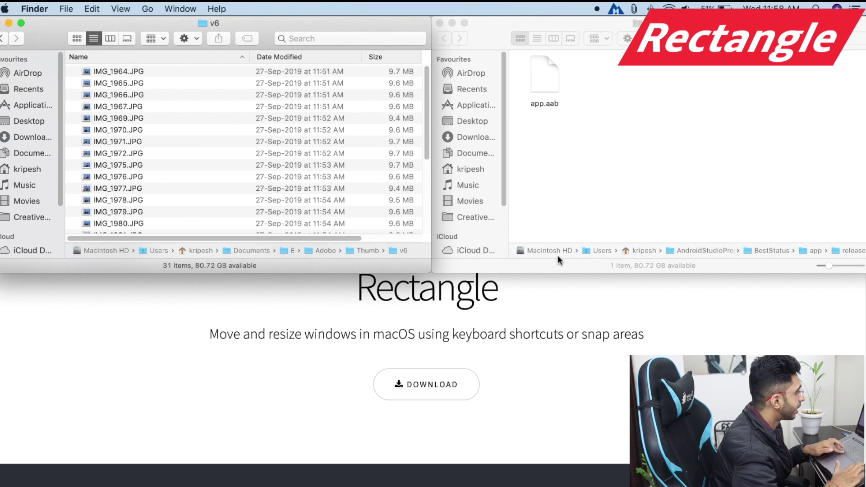
key(ctrl+alt+Left)
key(ctrl+alt+Left)
key(ctrl+alt+Left)
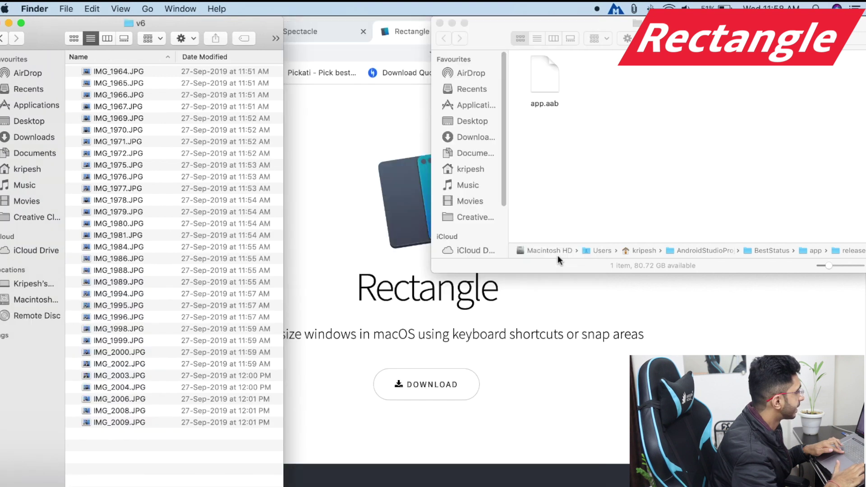
key(ctrl+alt+Right)
key(ctrl+alt+Right)
key(ctrl+alt+Right)
key(ctrl+alt+Right)
key(ctrl+alt+Right)
key(ctrl+alt+Right)
key(ctrl+alt+Right)
key(ctrl+alt+Right)
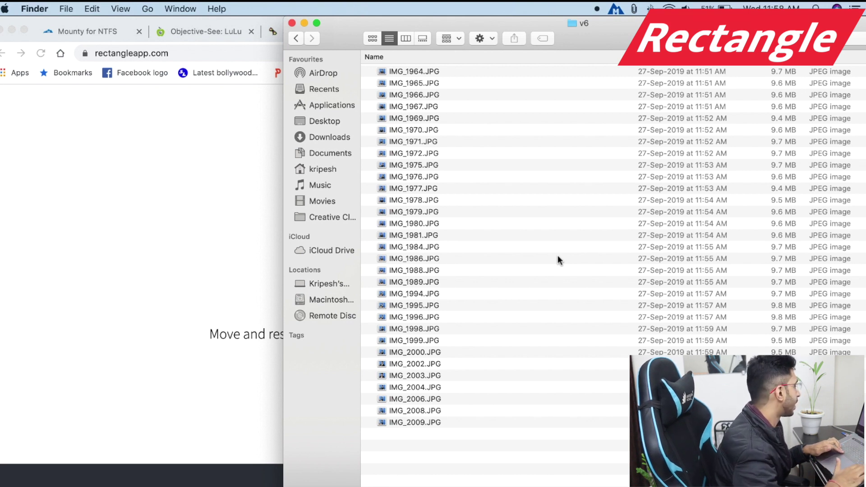
key(ctrl+alt+u)
- Snap the release window holding app.aab to the right half, then top-right quarter
click(564, 202)
key(ctrl+alt+i)
key(ctrl+alt+i)
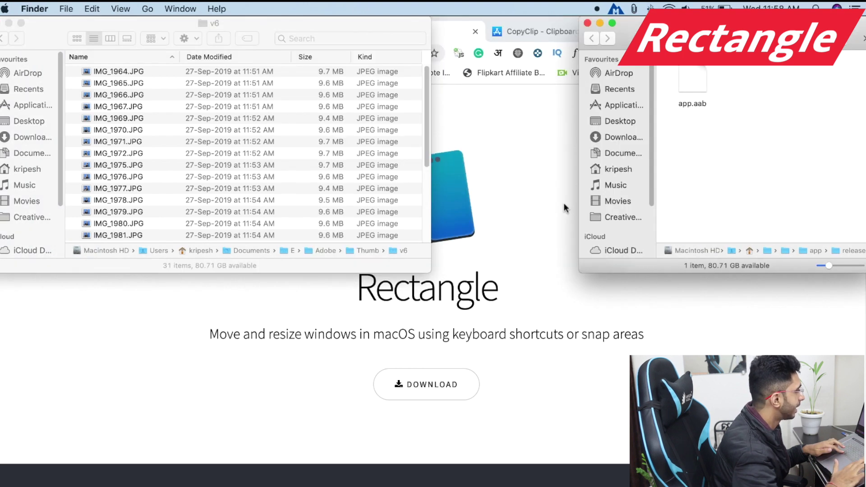
key(ctrl+alt+i)
key(ctrl+alt+Right)
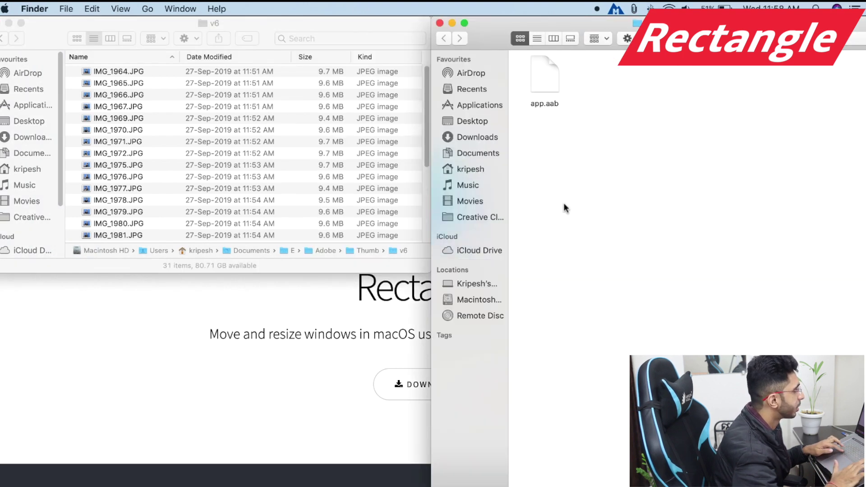
key(ctrl+super+Right)
- Open Rectangle's shortcut preferences and move the window to screen centre
click(540, 9)
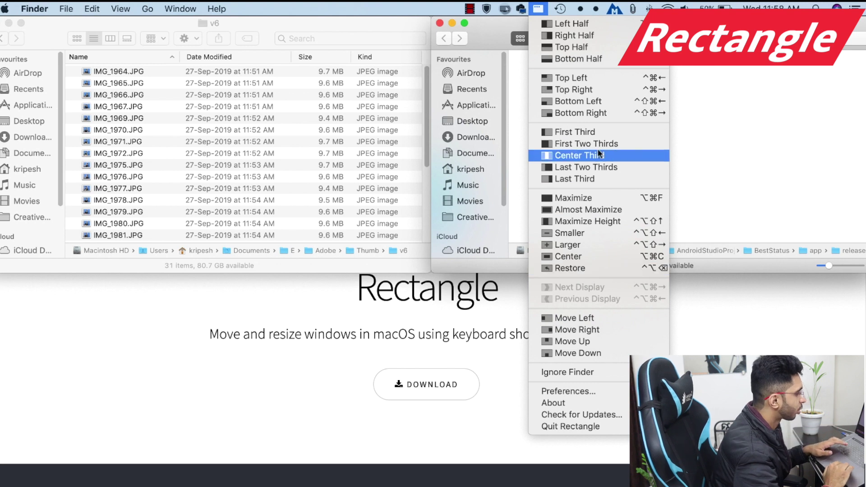
click(573, 391)
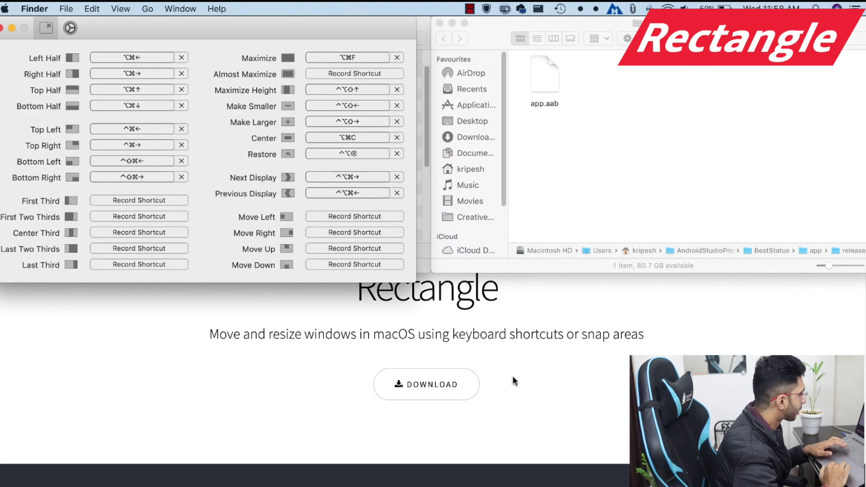
drag(204, 30, 394, 234)
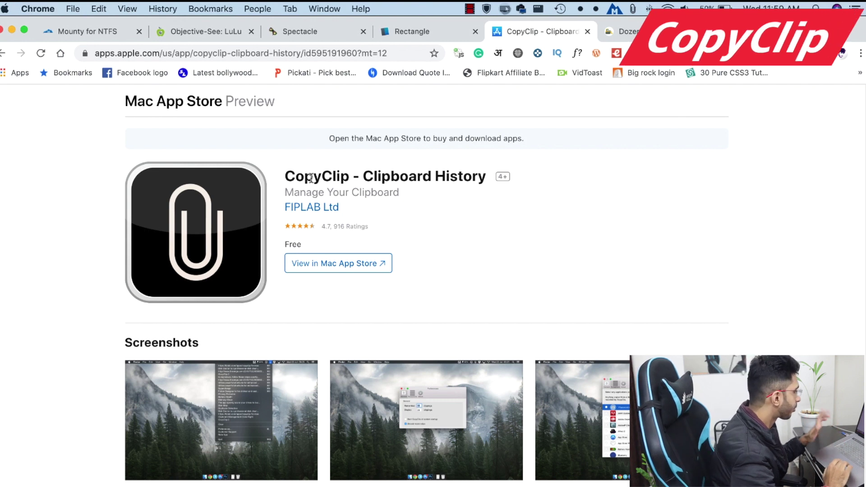
- Scroll the CopyClip page, peek at the clipboard history list, and switch to Notes
scroll(311, 178, up, 1)
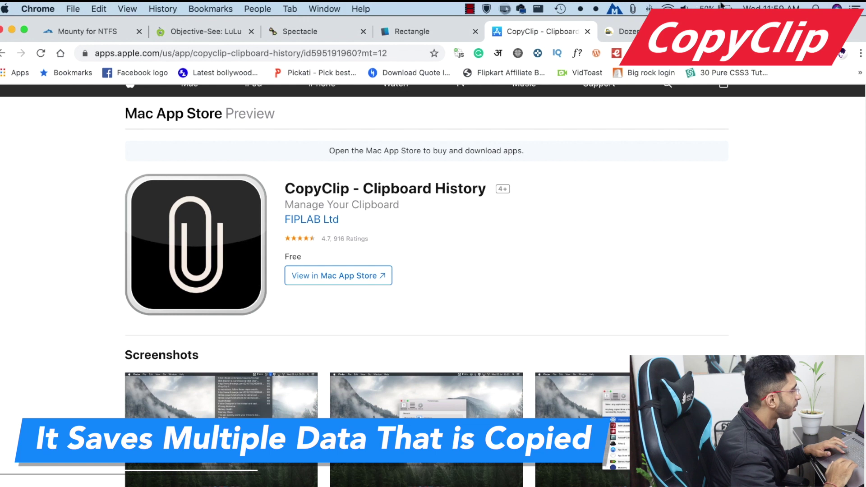
click(633, 9)
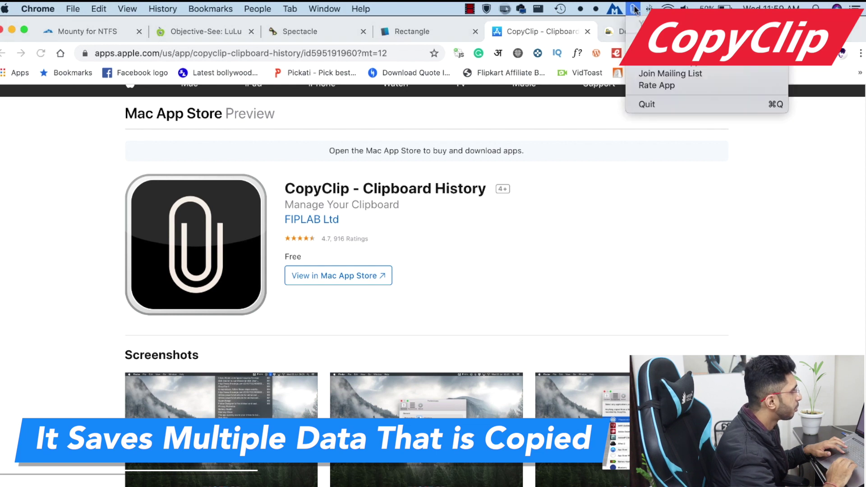
click(442, 176)
key(super+Tab)
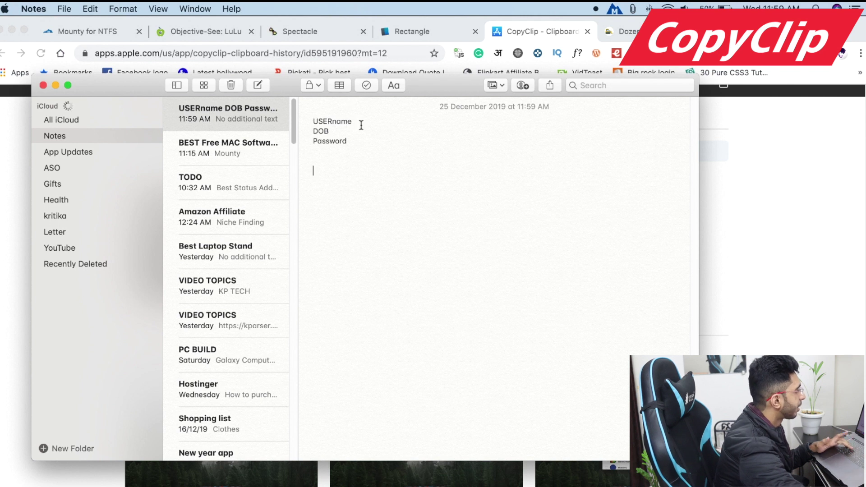
- Copy the USERname, DOB and Password lines, undoing an accidental paste over Password
drag(361, 122, 309, 124)
triple_click(331, 133)
key(super+c)
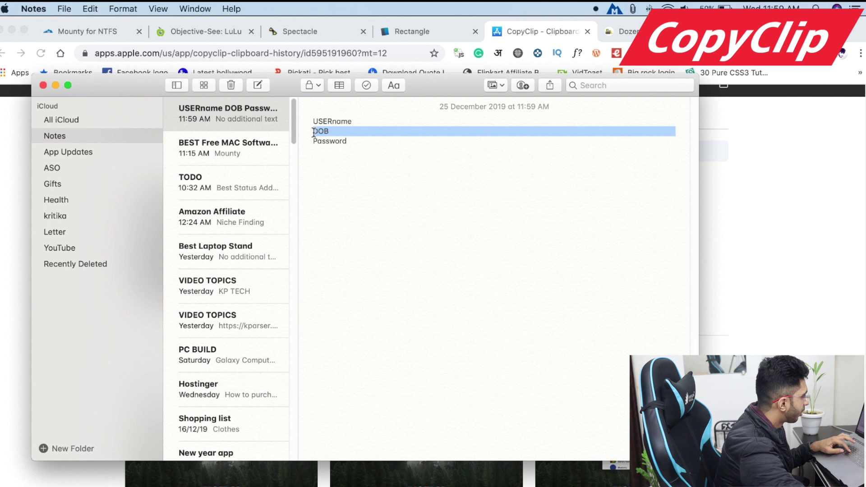
drag(359, 141, 309, 144)
key(super+v)
key(super+z)
- Add blank lines below the list and place the cursor further down the note
click(332, 180)
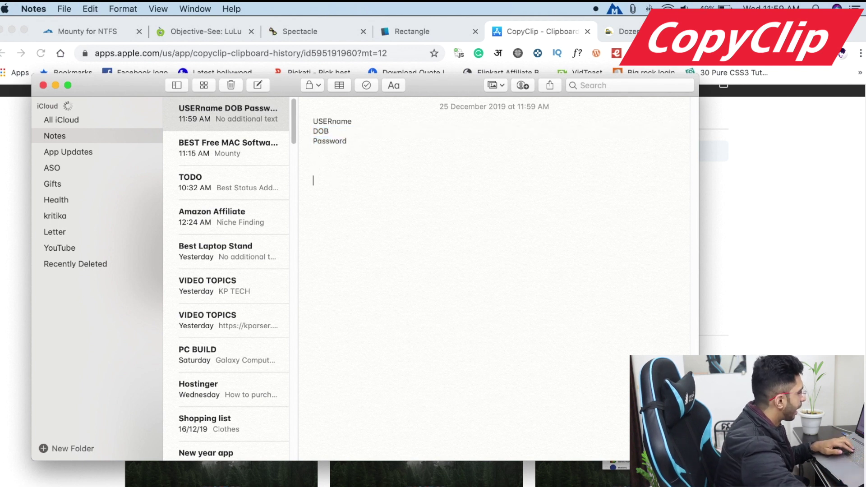
key(Return)
key(Return)
click(228, 113)
click(324, 228)
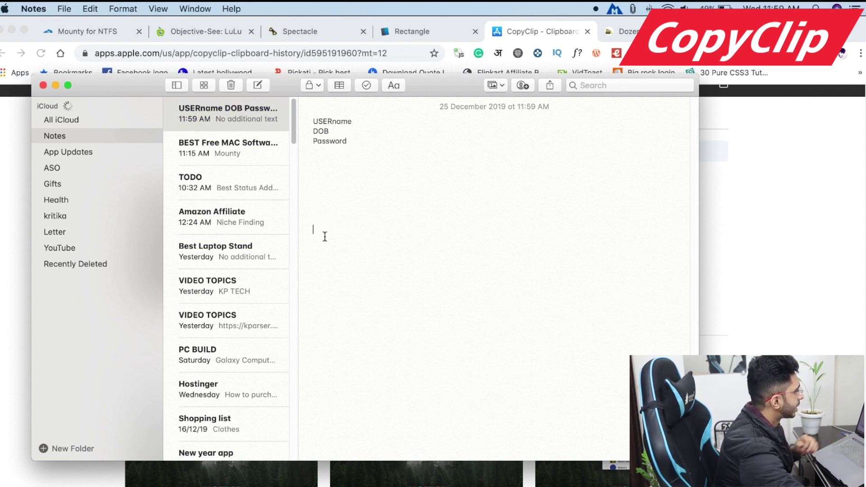
- Paste USERname, DOB and Password from CopyClip's history on separate lines
click(624, 10)
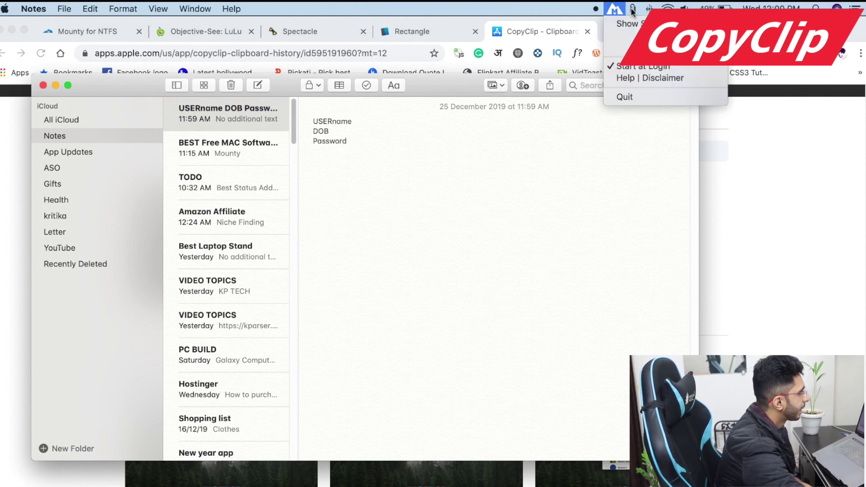
click(633, 9)
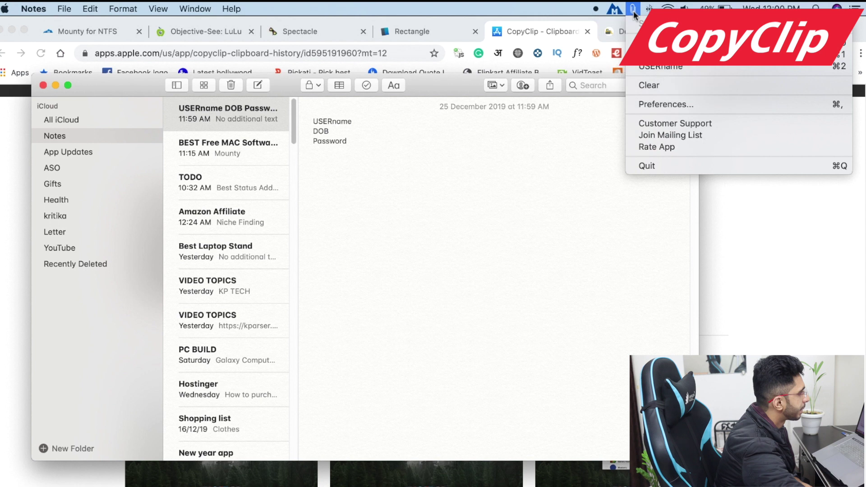
click(641, 67)
text(USERname)
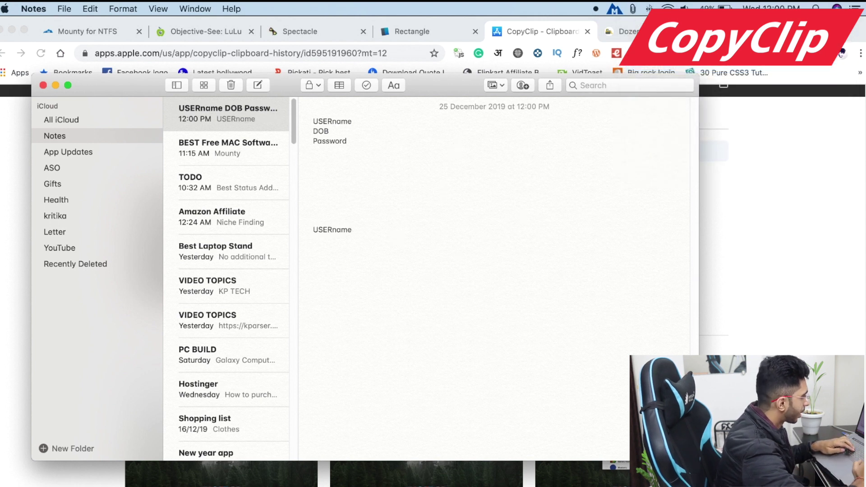
click(637, 8)
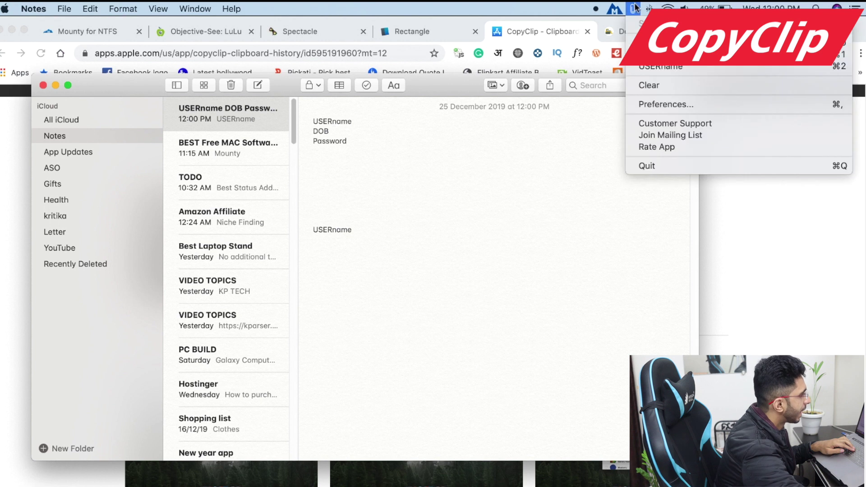
click(641, 61)
key(super+v)
key(Return)
key(Return)
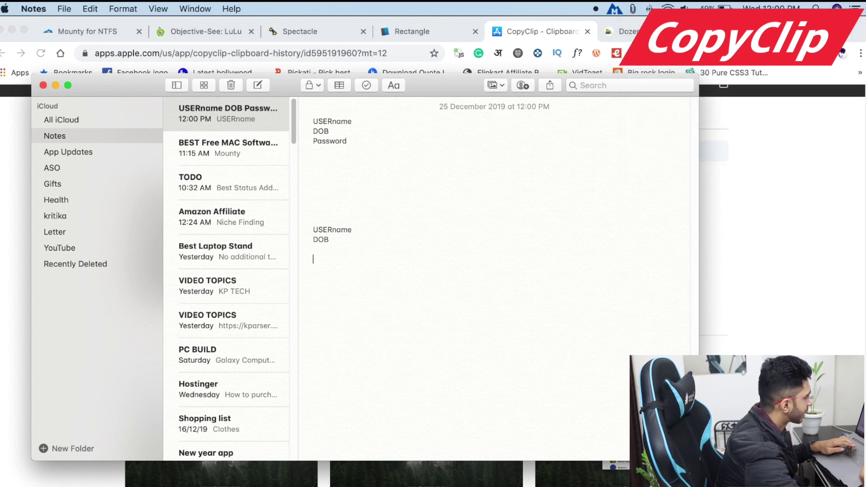
click(633, 8)
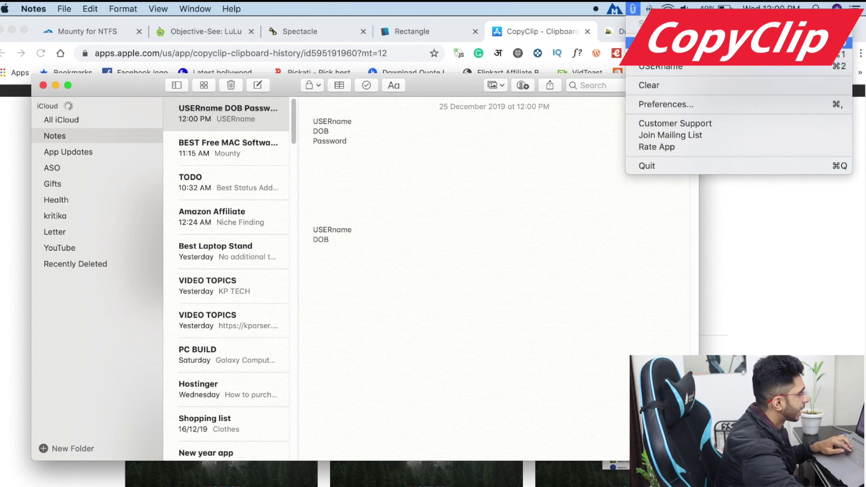
click(640, 54)
key(super+v)
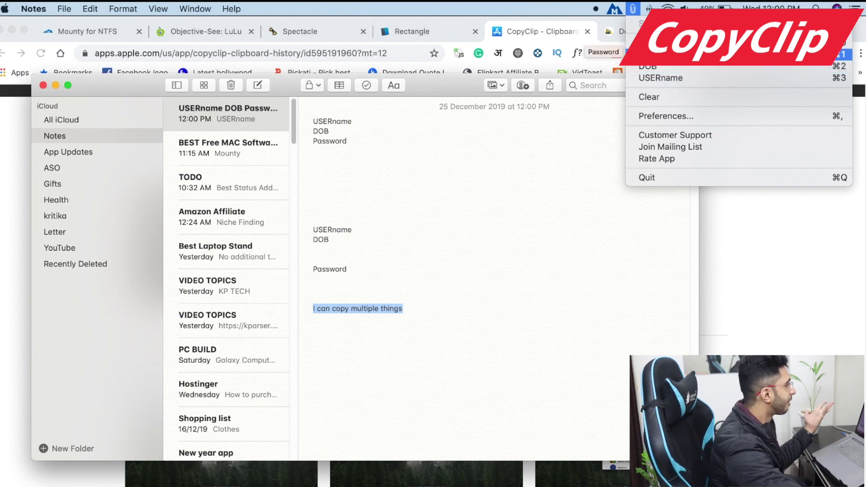
click(487, 313)
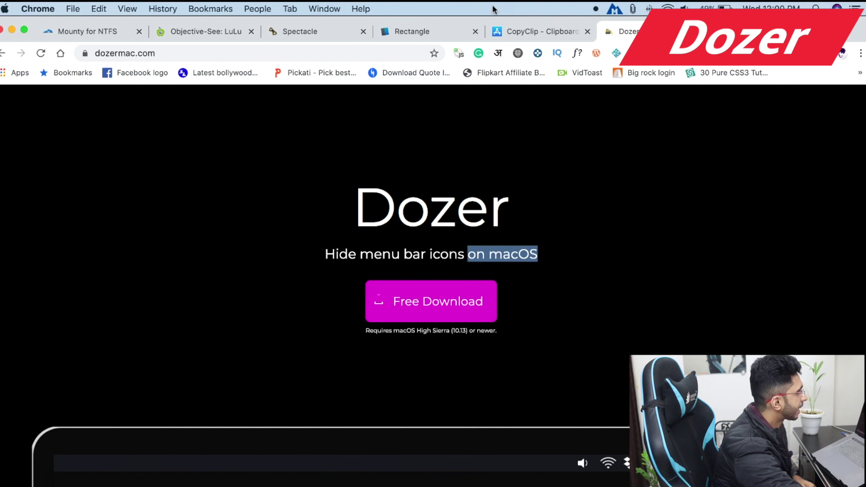
- Toggle Dozer's hidden menu-bar icons on, off and on again, then open the recorder menu
click(596, 8)
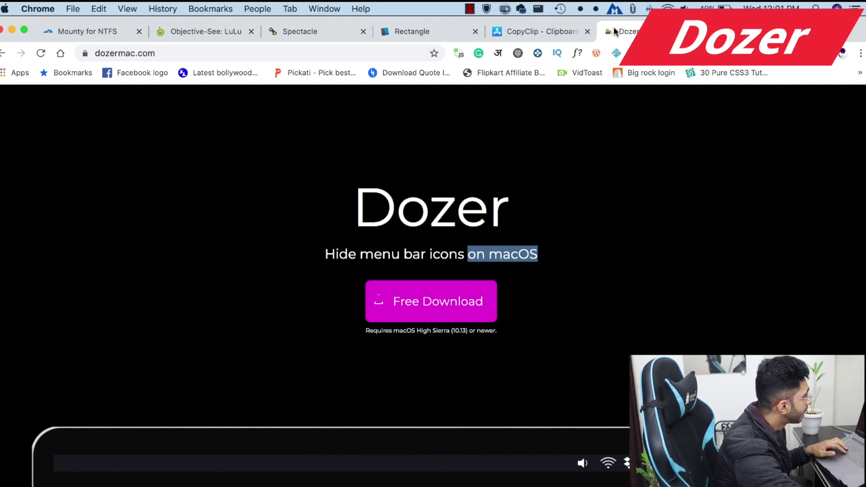
click(597, 9)
click(591, 10)
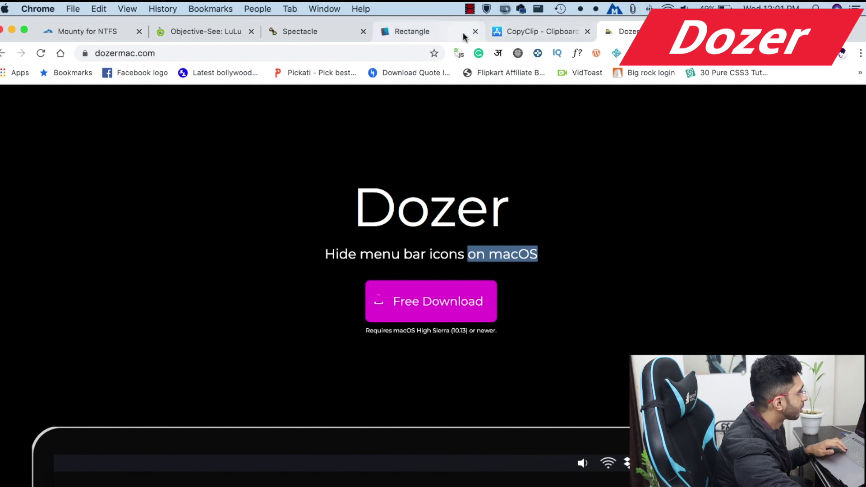
click(470, 10)
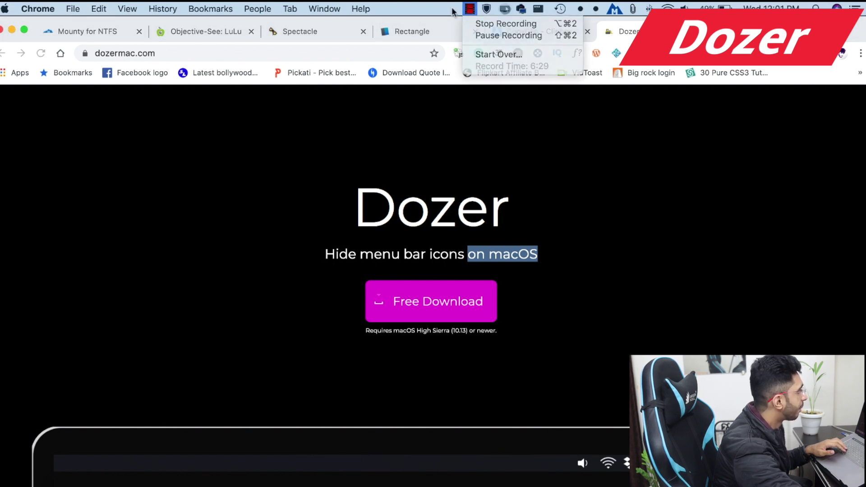
- Open and close the LuLu, OnScreen Control, Rectangle and Time Machine menu-bar menus
click(454, 12)
click(488, 10)
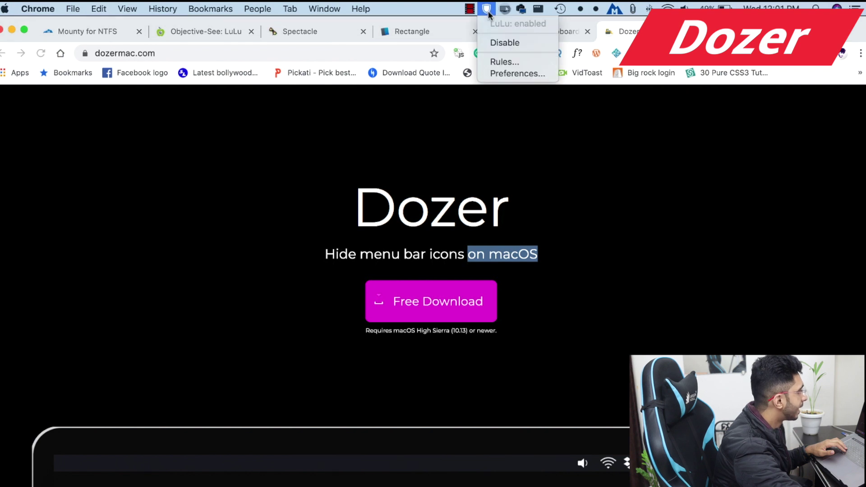
click(488, 10)
click(505, 9)
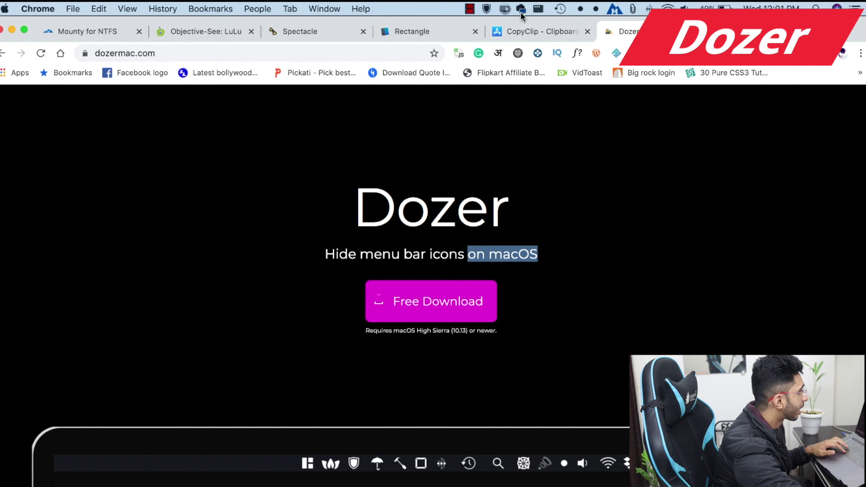
click(539, 10)
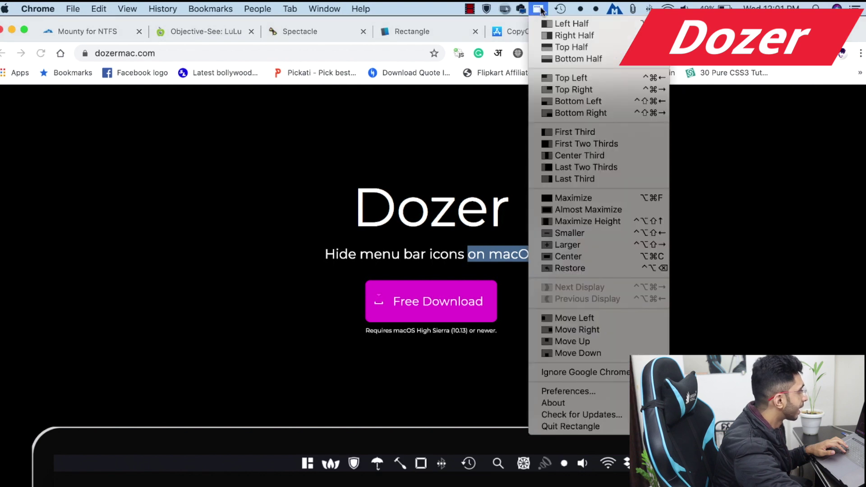
click(542, 10)
click(561, 9)
click(560, 9)
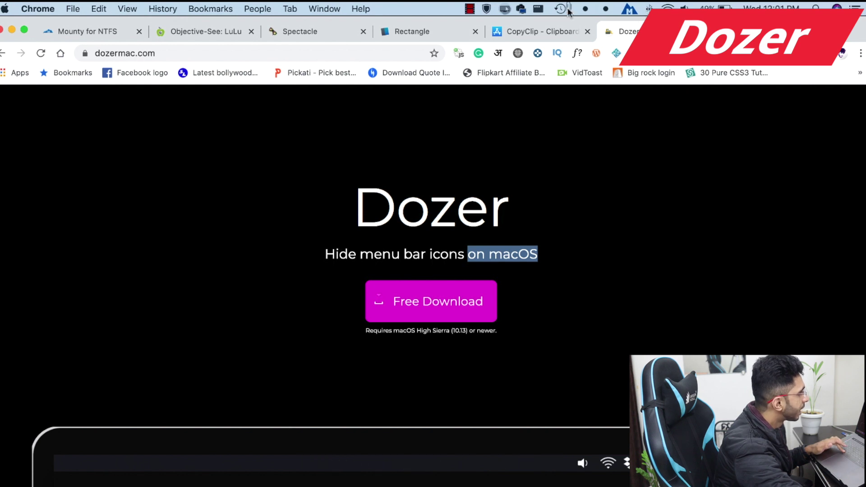
- Move a menu-bar item beside Time Machine, then leave Dozer hiding the extra icons
drag(633, 13, 571, 13)
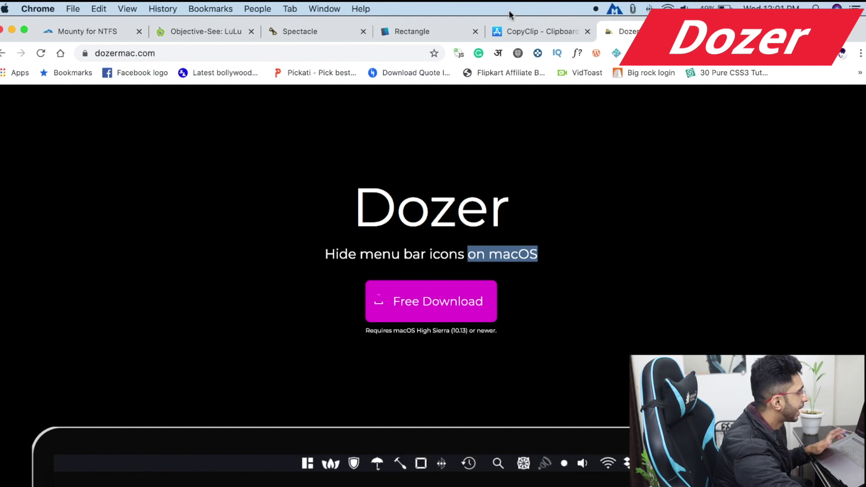
click(595, 10)
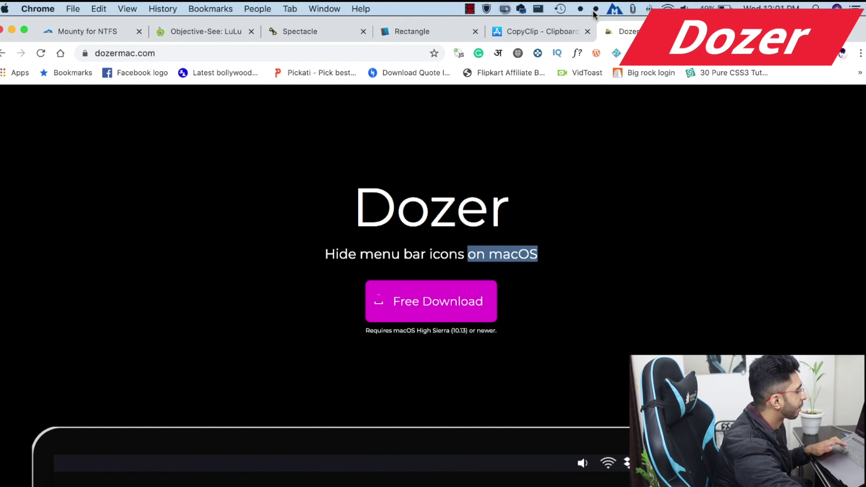
click(595, 10)
click(594, 11)
click(594, 11)
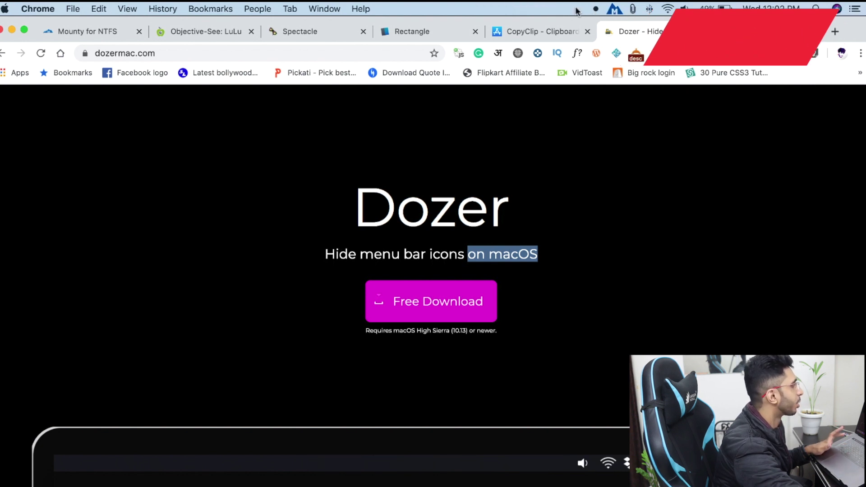